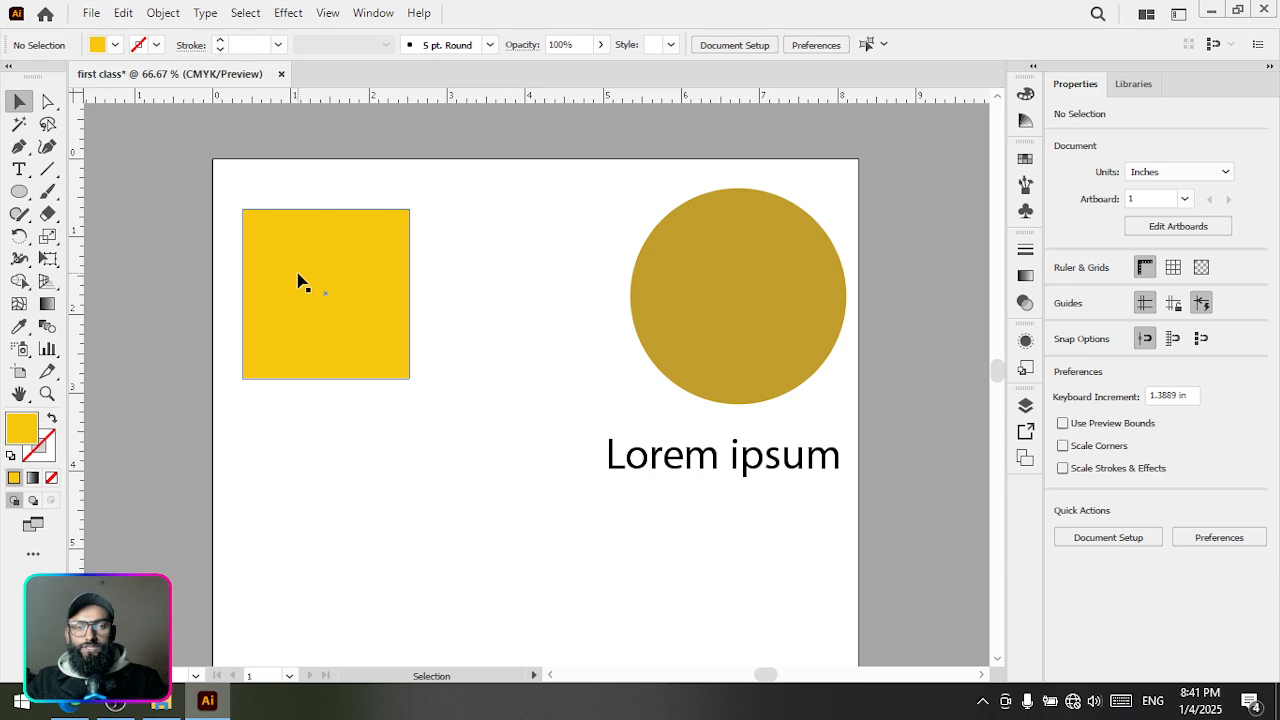
Select the yellow square, the gold circle and the Lorem ipsum text one after another
{"action": "left_click", "coordinate": [298, 281]}
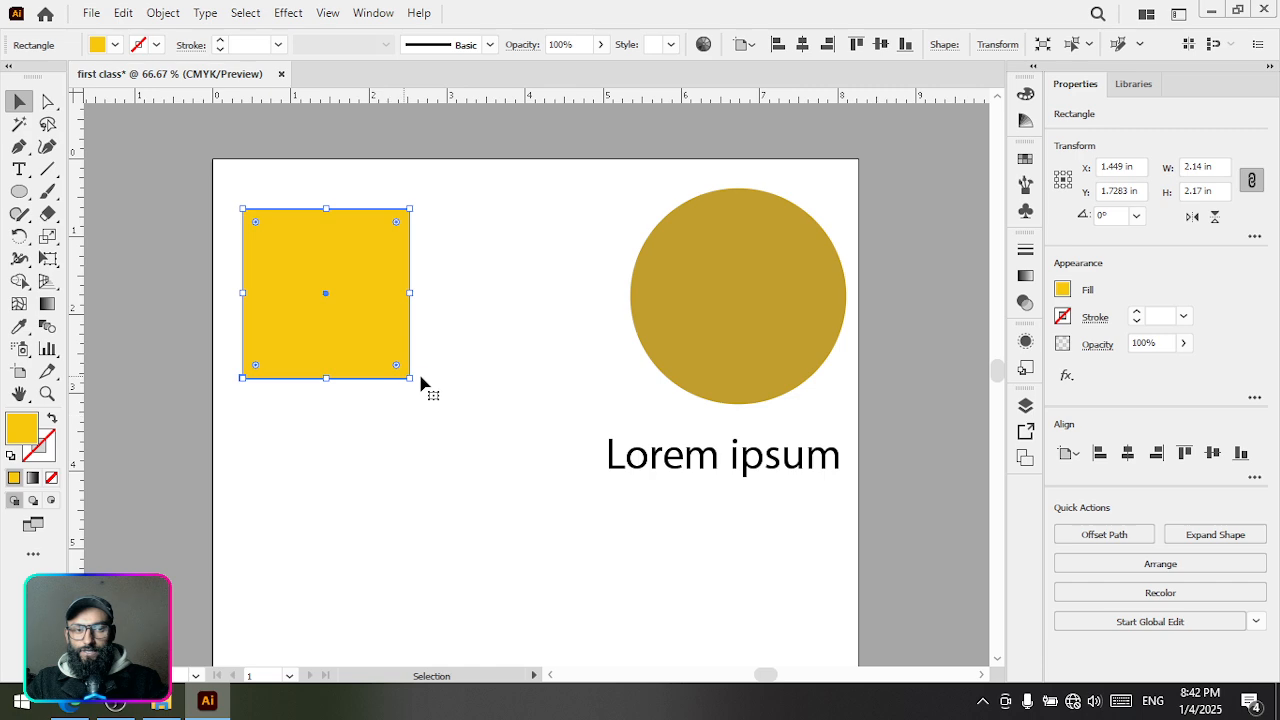
{"action": "left_click", "coordinate": [734, 308]}
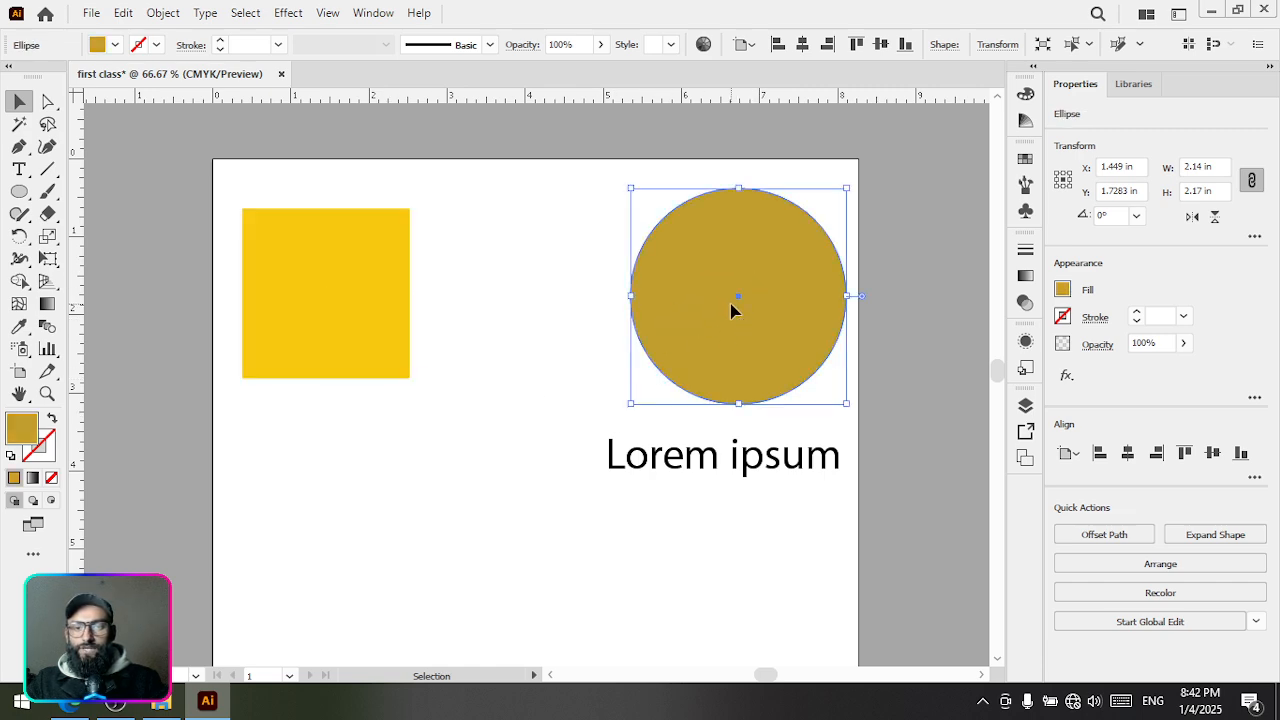
{"action": "left_click", "coordinate": [672, 466]}
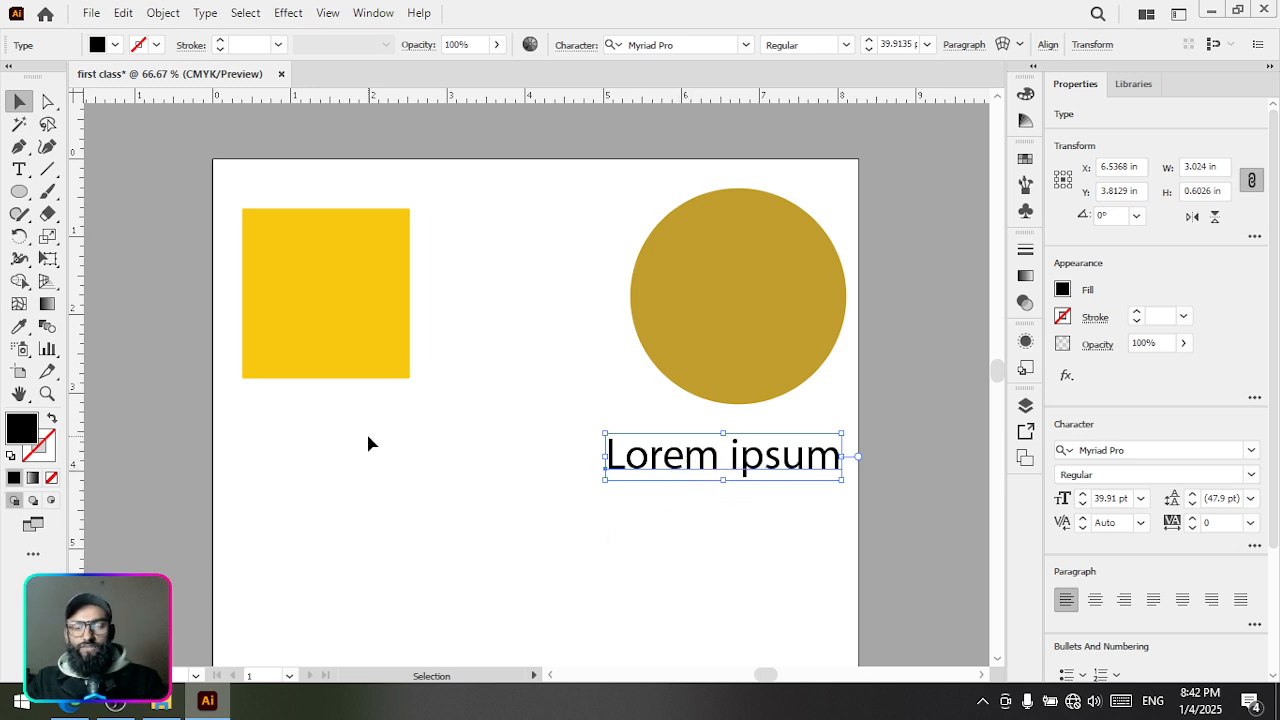
Move the square closer to the artboard's upper-left corner, and place the Lorem ipsum text in the upper-right corner with the circle directly beneath it
{"action": "left_click", "coordinate": [358, 314]}
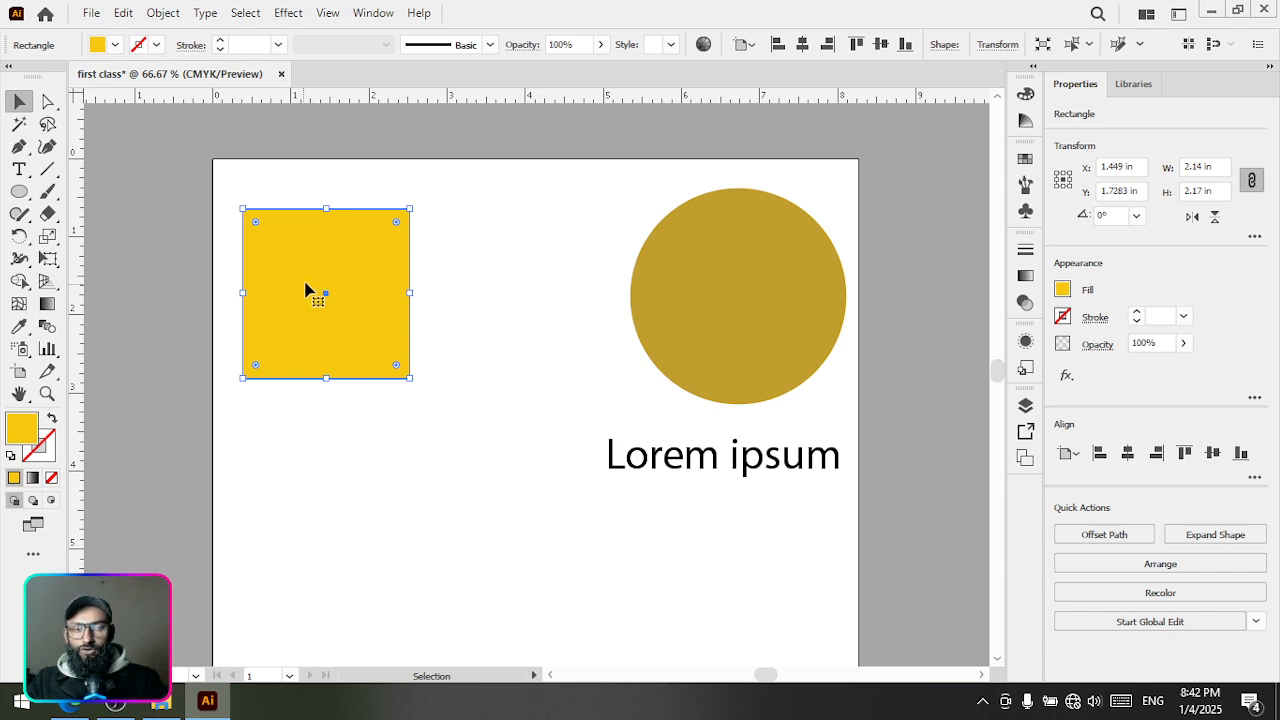
{"action": "left_click_drag", "start_coordinate": [305, 290], "coordinate": [300, 259]}
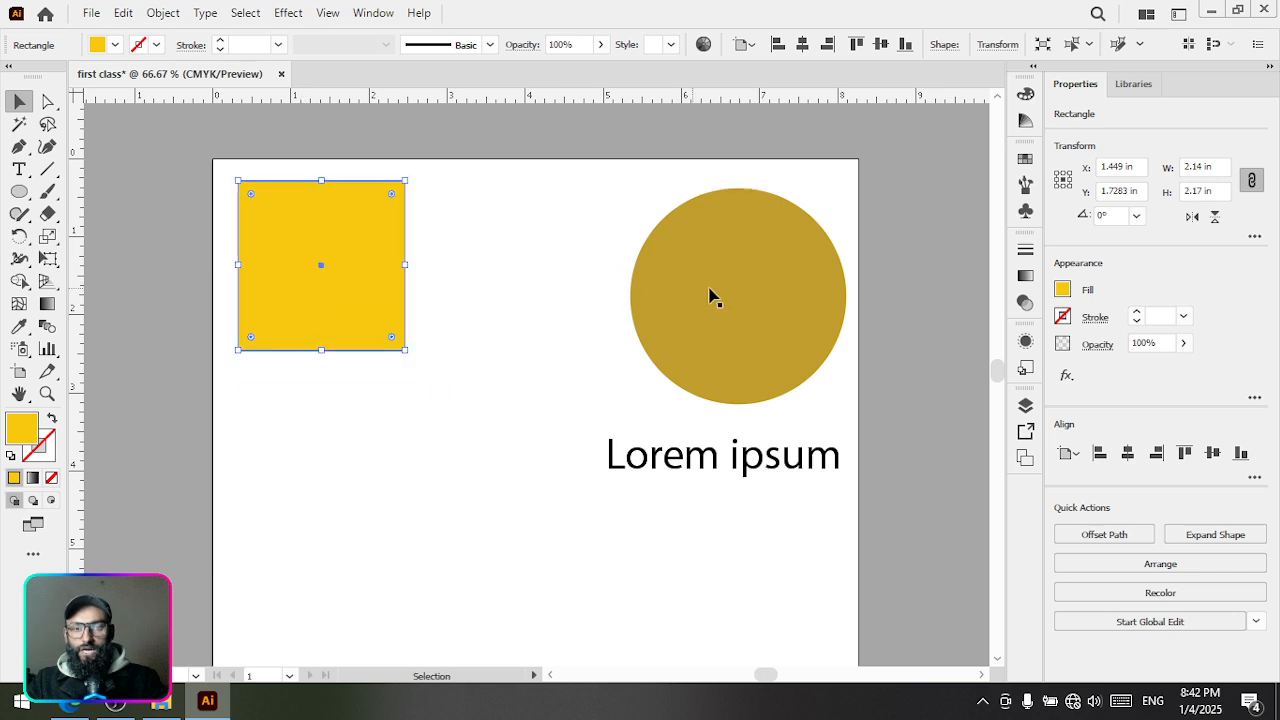
{"action": "left_click_drag", "start_coordinate": [778, 293], "coordinate": [368, 480]}
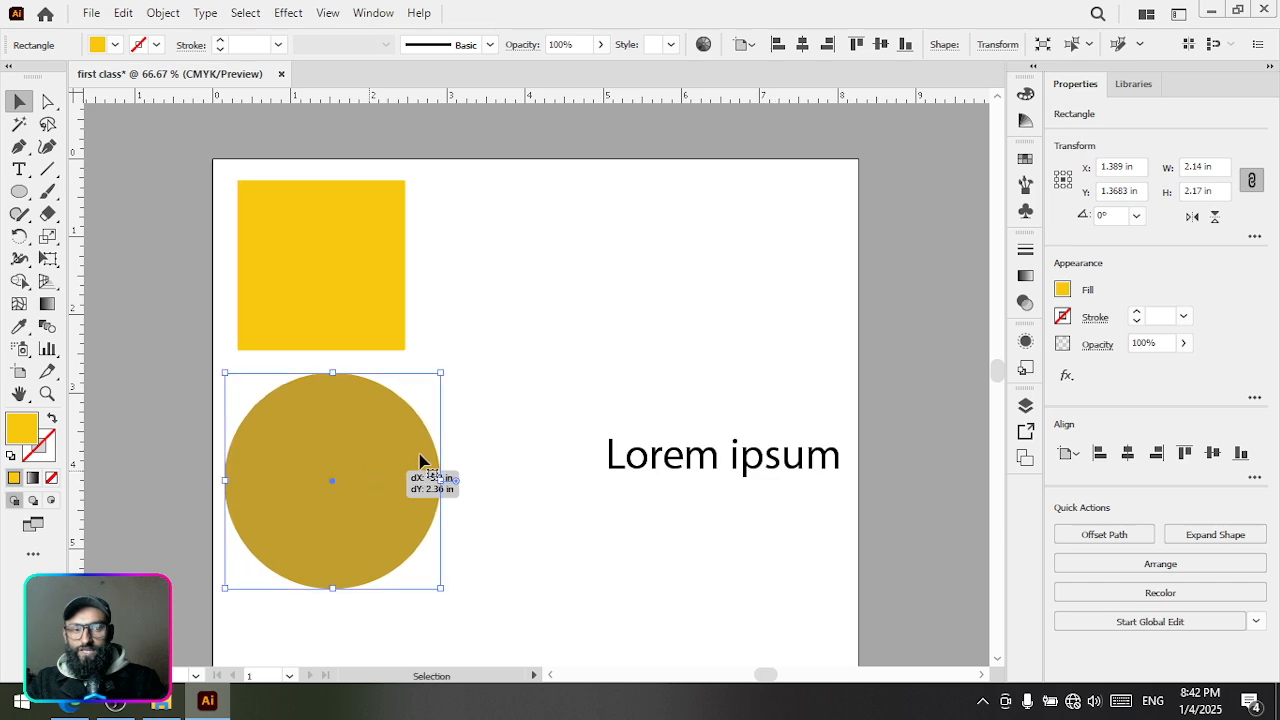
{"action": "left_click_drag", "start_coordinate": [672, 459], "coordinate": [646, 188]}
{"action": "left_click_drag", "start_coordinate": [345, 470], "coordinate": [697, 328]}
Move the square to about X 2.13 in, Y 1.80 in and scale it proportionally from its centre to about 1.67 in
{"action": "left_click", "coordinate": [314, 277]}
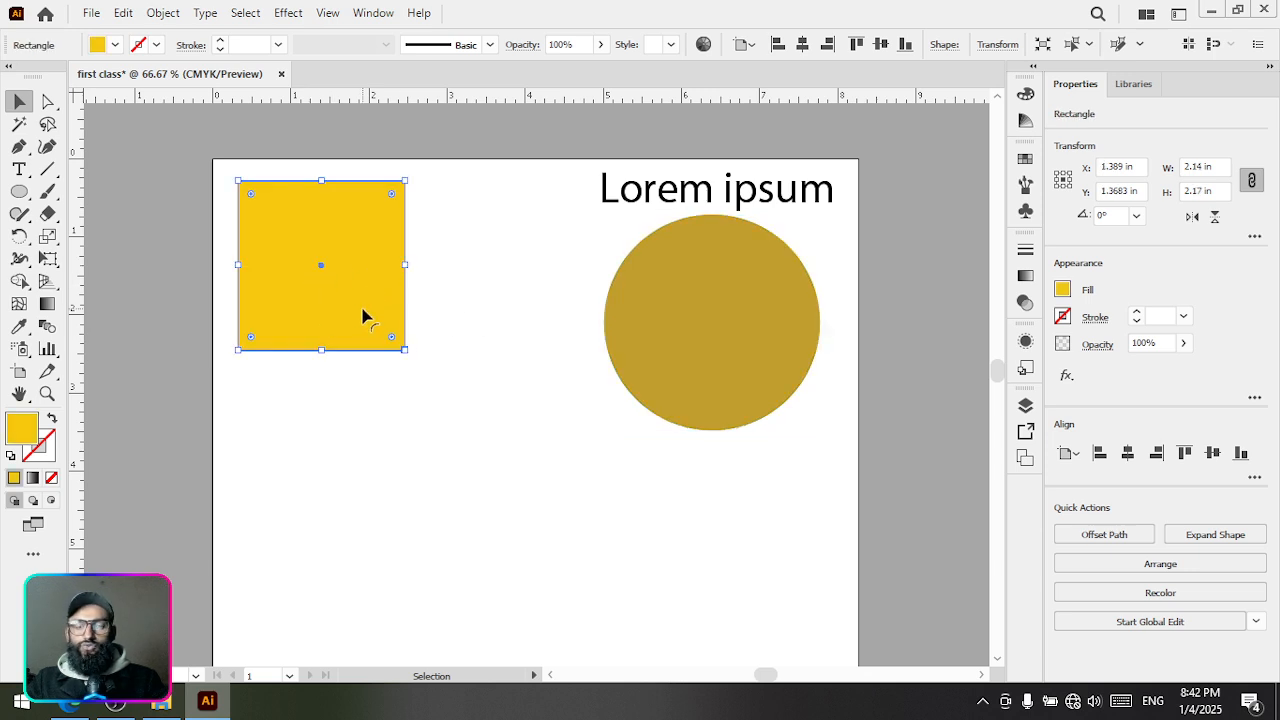
{"action": "left_click_drag", "start_coordinate": [316, 263], "coordinate": [374, 297]}
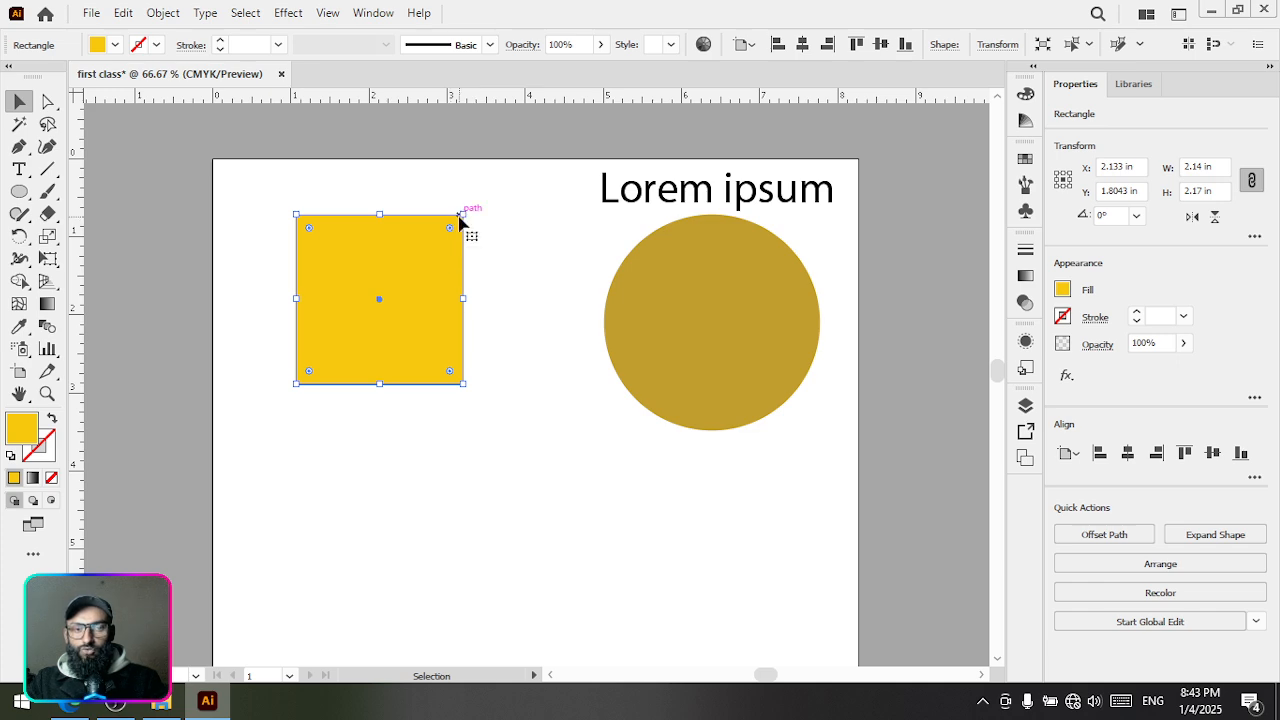
{"action": "mouse_move", "coordinate": [464, 214]}
{"action": "left_mouse_down"}
{"action": "mouse_move", "coordinate": [446, 216]}
{"action": "mouse_move", "coordinate": [350, 329]}
{"action": "mouse_move", "coordinate": [451, 229]}
{"action": "left_mouse_up"}
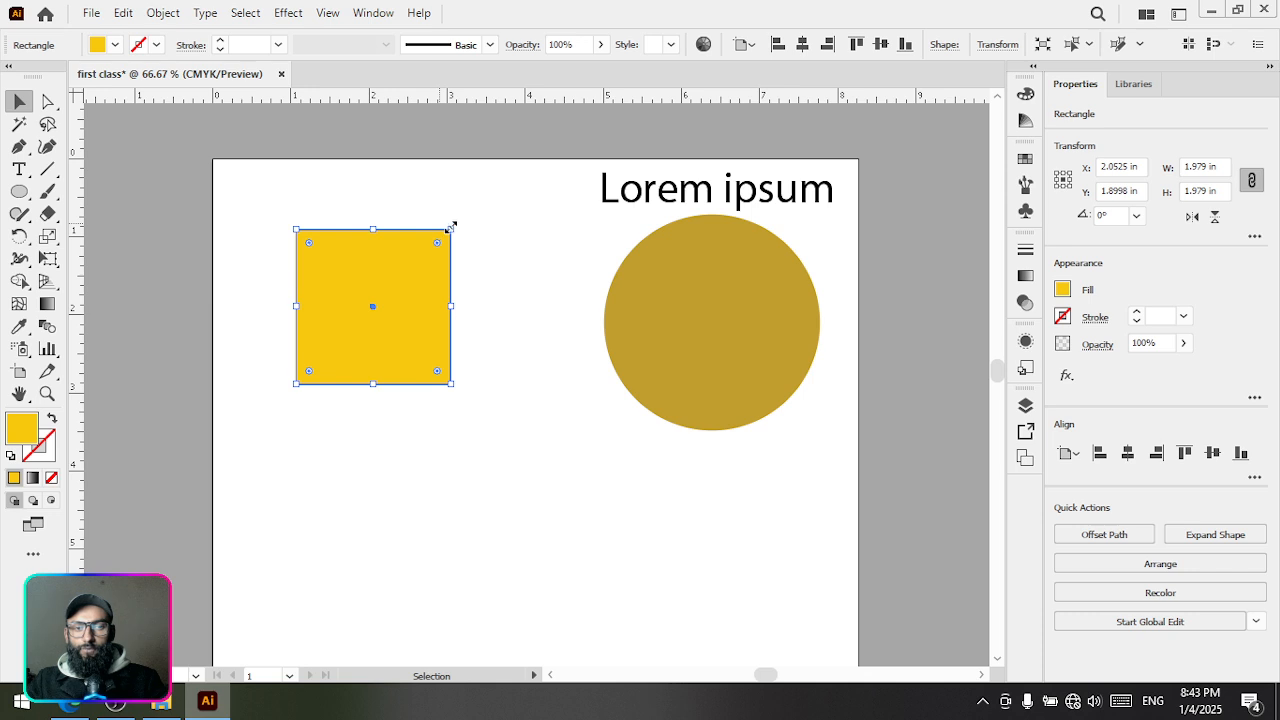
{"action": "left_click_drag", "start_coordinate": [451, 229], "coordinate": [486, 213]}
{"action": "left_click", "coordinate": [566, 294]}
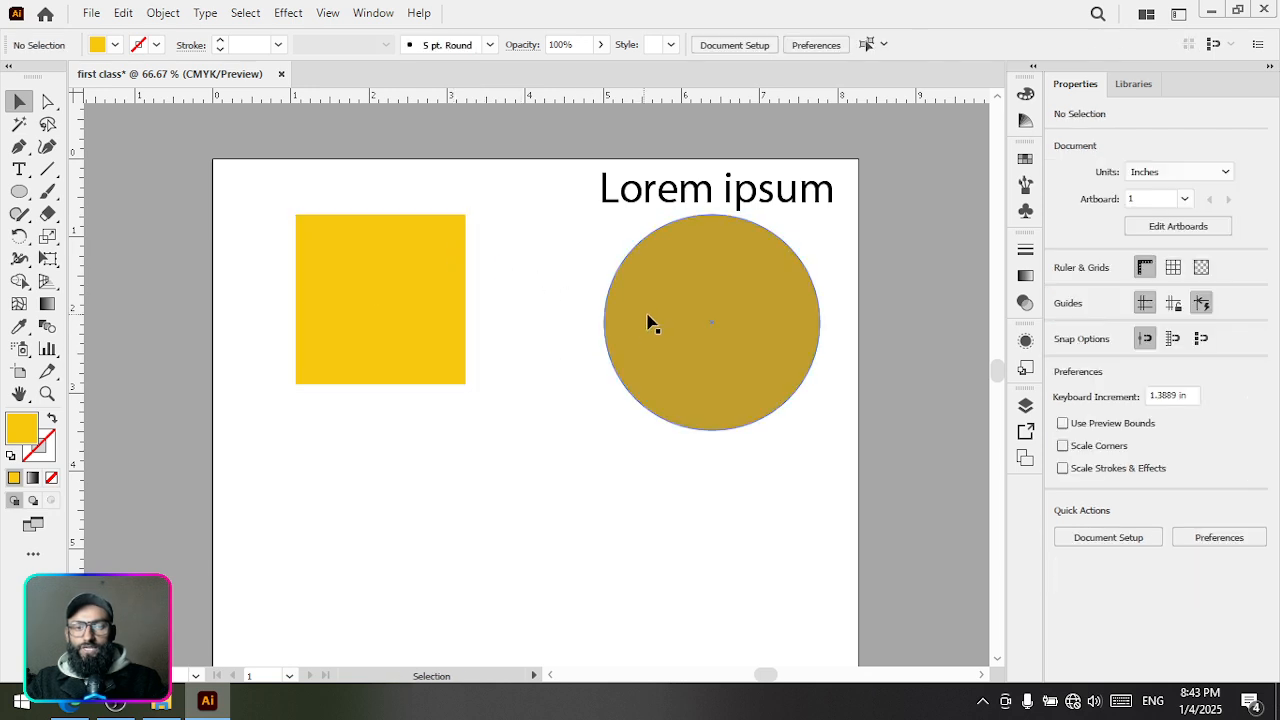
{"action": "left_click", "coordinate": [432, 274]}
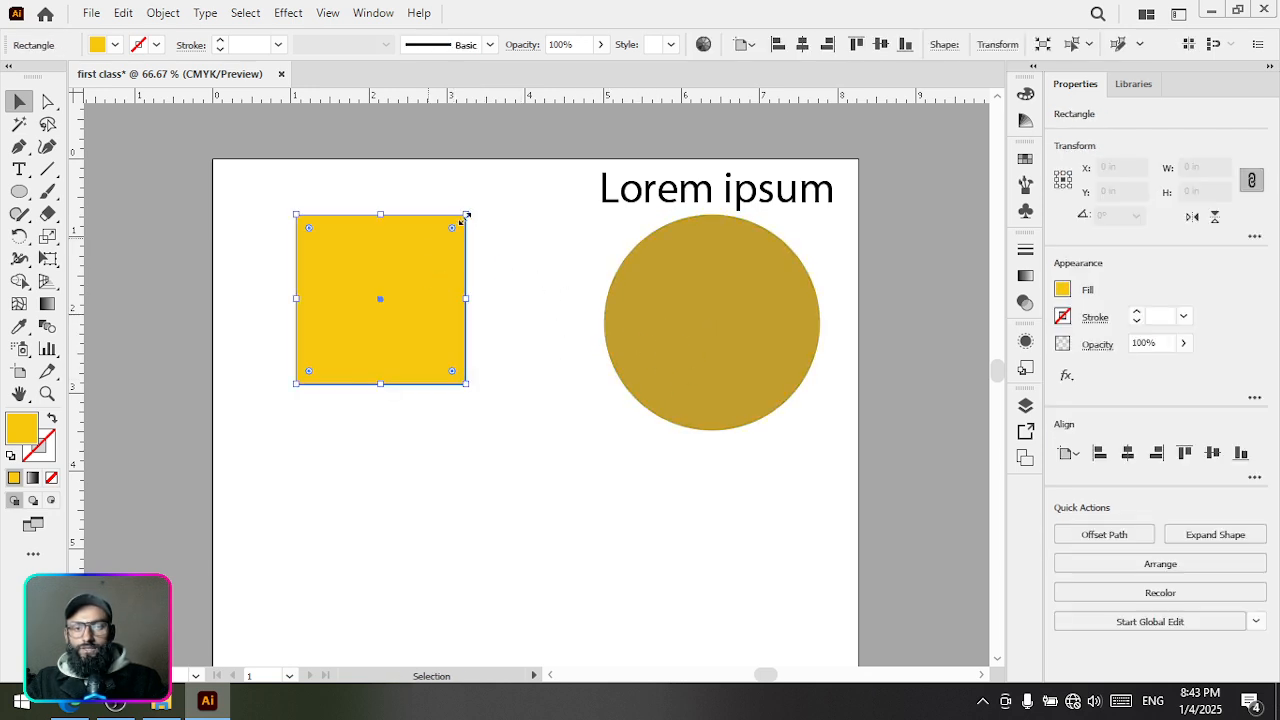
{"action": "left_click_drag", "start_coordinate": [466, 215], "coordinate": [478, 239]}
Move the circle to about X 4.78 in, Y 3.80 in and scale it proportionally from its centre to about 2.23 in
{"action": "left_click_drag", "start_coordinate": [697, 320], "coordinate": [516, 309]}
{"action": "key", "text": "space"}
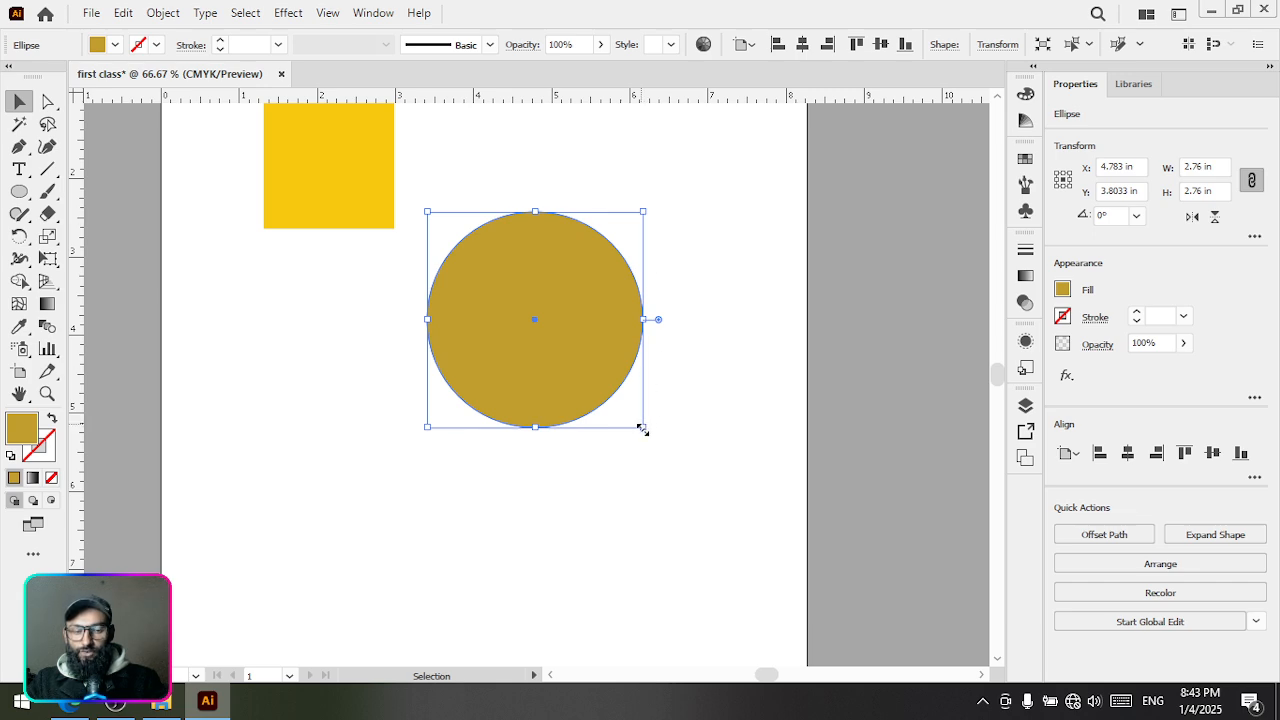
{"action": "left_click_drag", "start_coordinate": [641, 428], "coordinate": [688, 500]}
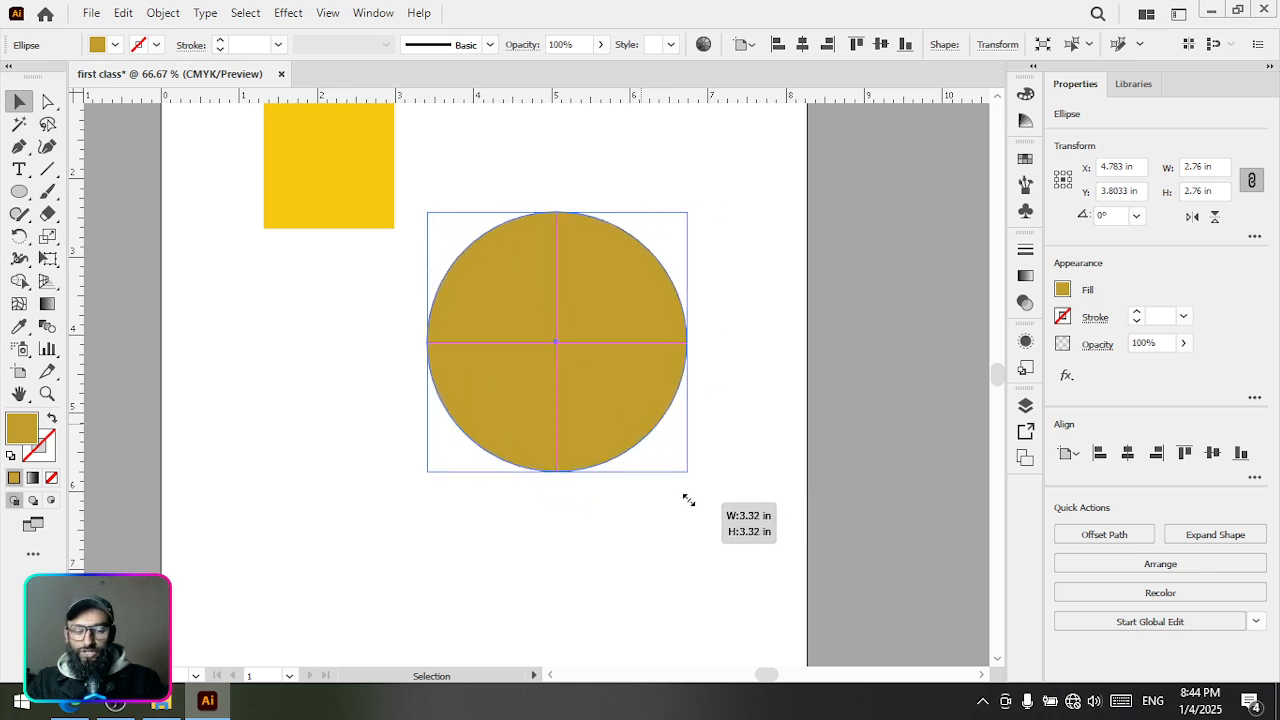
{"action": "left_click_drag", "start_coordinate": [688, 500], "coordinate": [620, 443]}
Move the Lorem ipsum text to about X 5.41 in, Y 0.86 in and scale it proportionally from its centre to about 37.6 pt
{"action": "scroll", "coordinate": [600, 446], "scroll_direction": "down", "scroll_amount": 1}
{"action": "scroll", "coordinate": [586, 449], "scroll_direction": "down", "scroll_amount": 1, "text": "alt"}
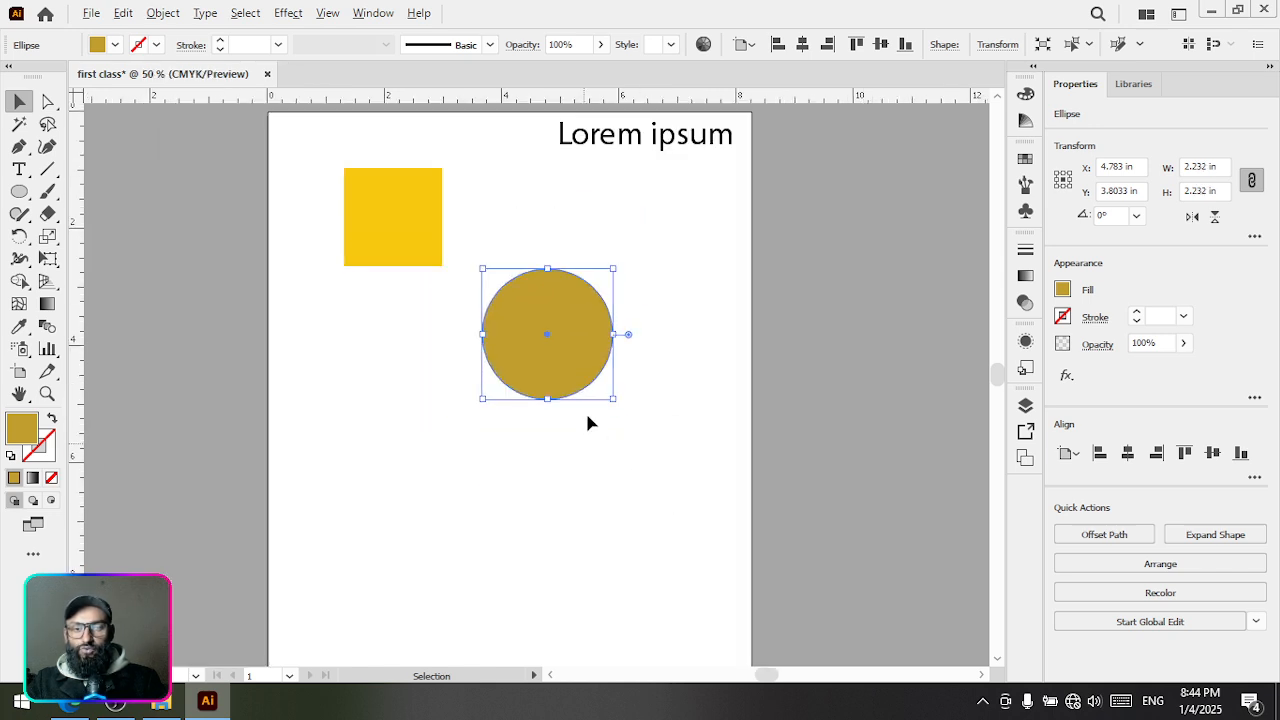
{"action": "scroll", "coordinate": [601, 272], "scroll_direction": "up", "scroll_amount": 1, "text": "alt"}
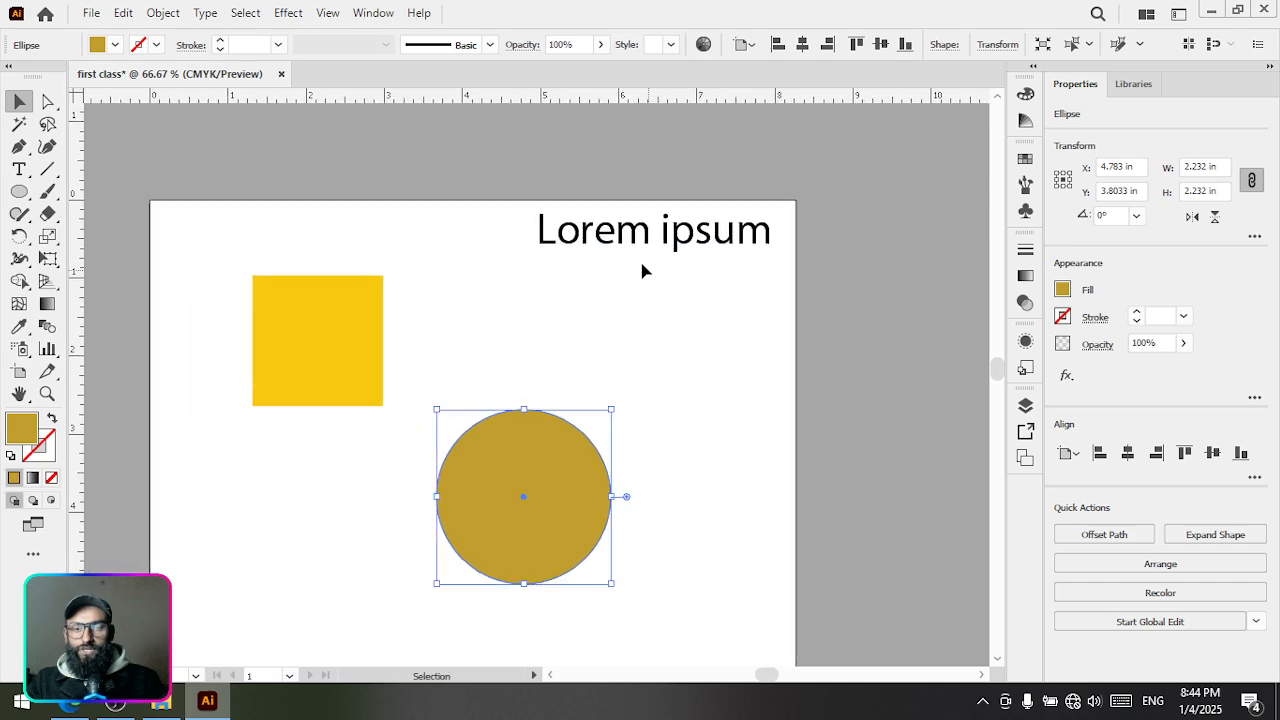
{"action": "left_click_drag", "start_coordinate": [623, 251], "coordinate": [539, 288]}
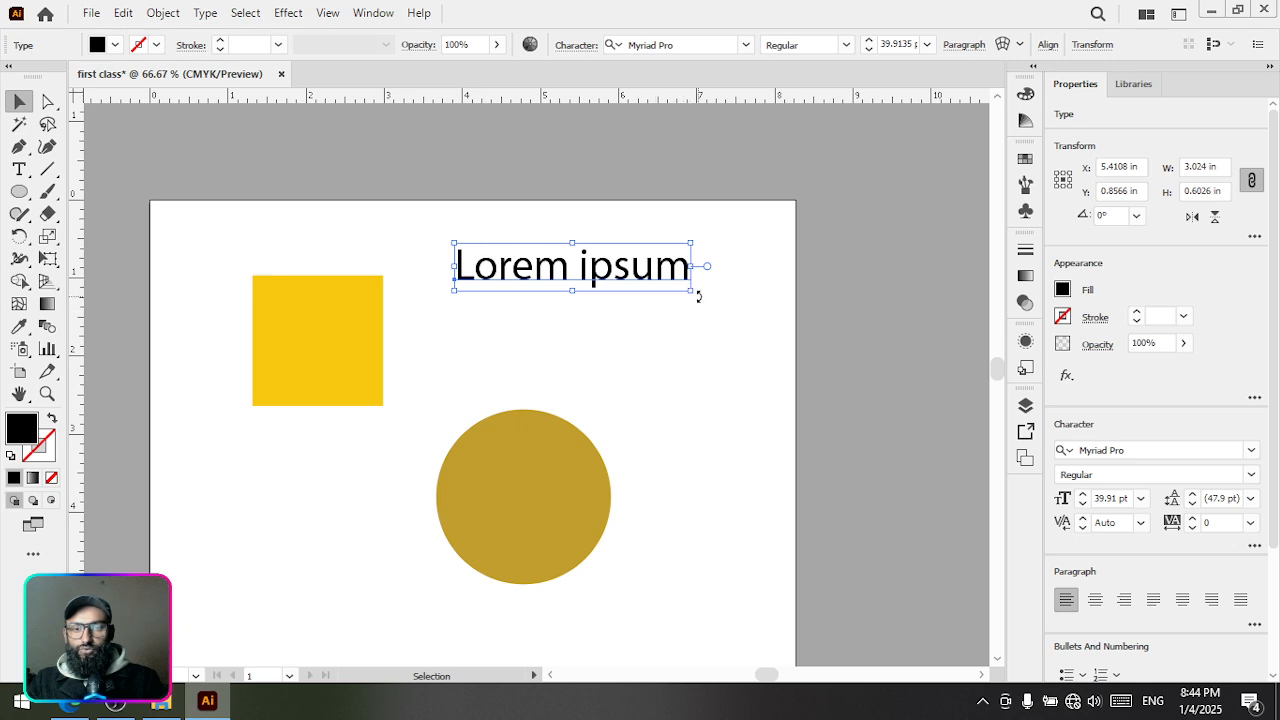
{"action": "left_click_drag", "start_coordinate": [690, 289], "coordinate": [684, 318]}
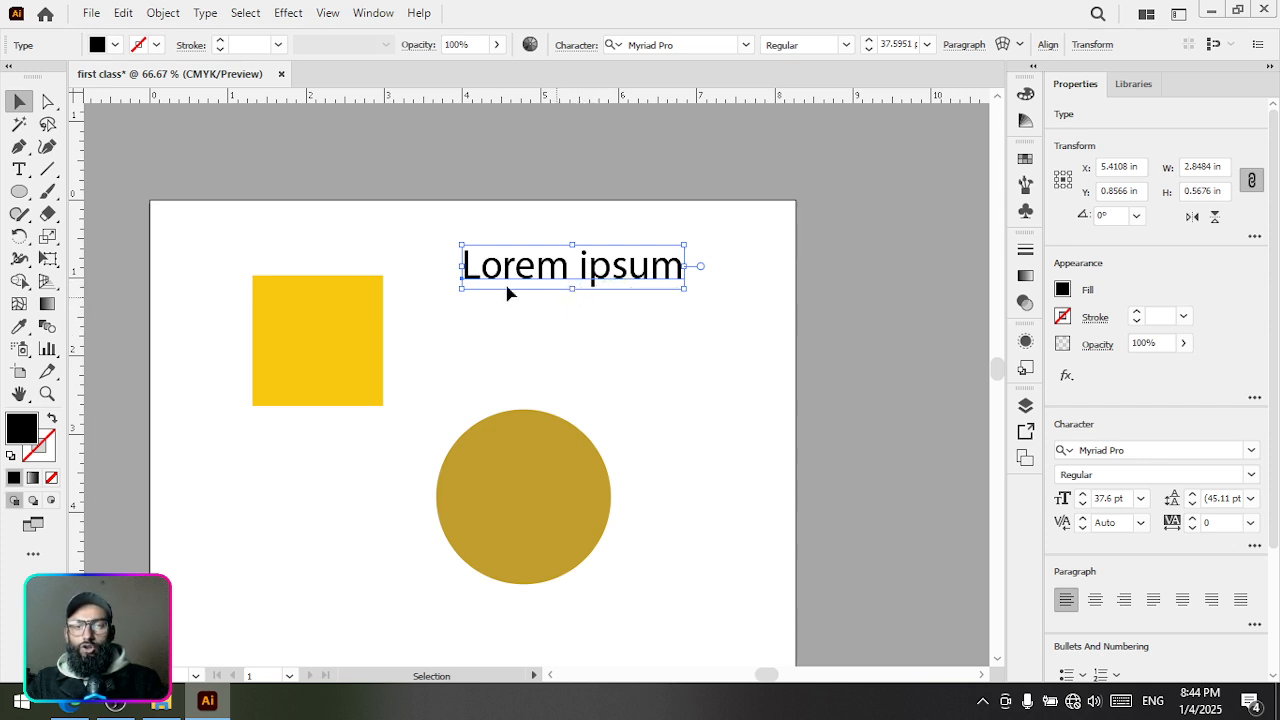
Move the circle up and right beneath the text, and the yellow square down to about X 4.01 in, Y 6.14 in
{"action": "left_click_drag", "start_coordinate": [463, 389], "coordinate": [497, 326]}
{"action": "left_click_drag", "start_coordinate": [551, 443], "coordinate": [689, 282]}
{"action": "left_click_drag", "start_coordinate": [408, 229], "coordinate": [497, 517]}
Try rotating the yellow square freely from its upper-right corner
{"action": "left_click_drag", "start_coordinate": [572, 551], "coordinate": [546, 366]}
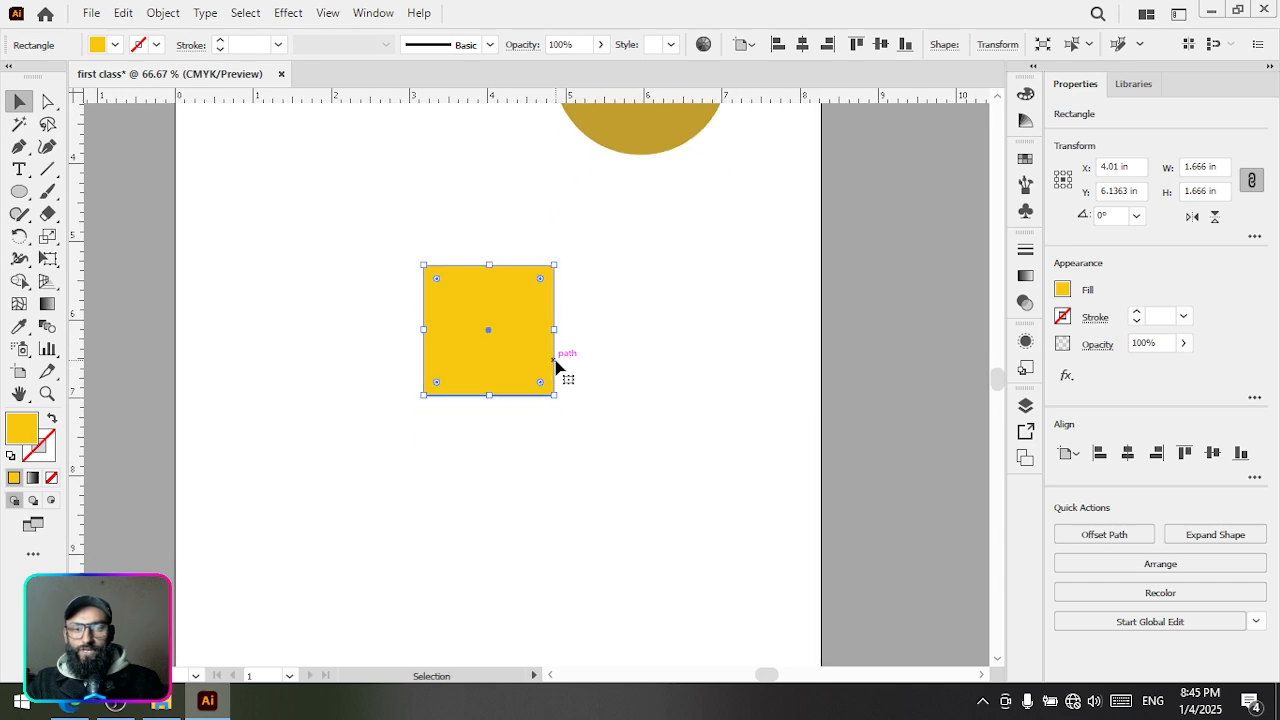
{"action": "scroll", "coordinate": [531, 309], "scroll_direction": "up", "scroll_amount": 1}
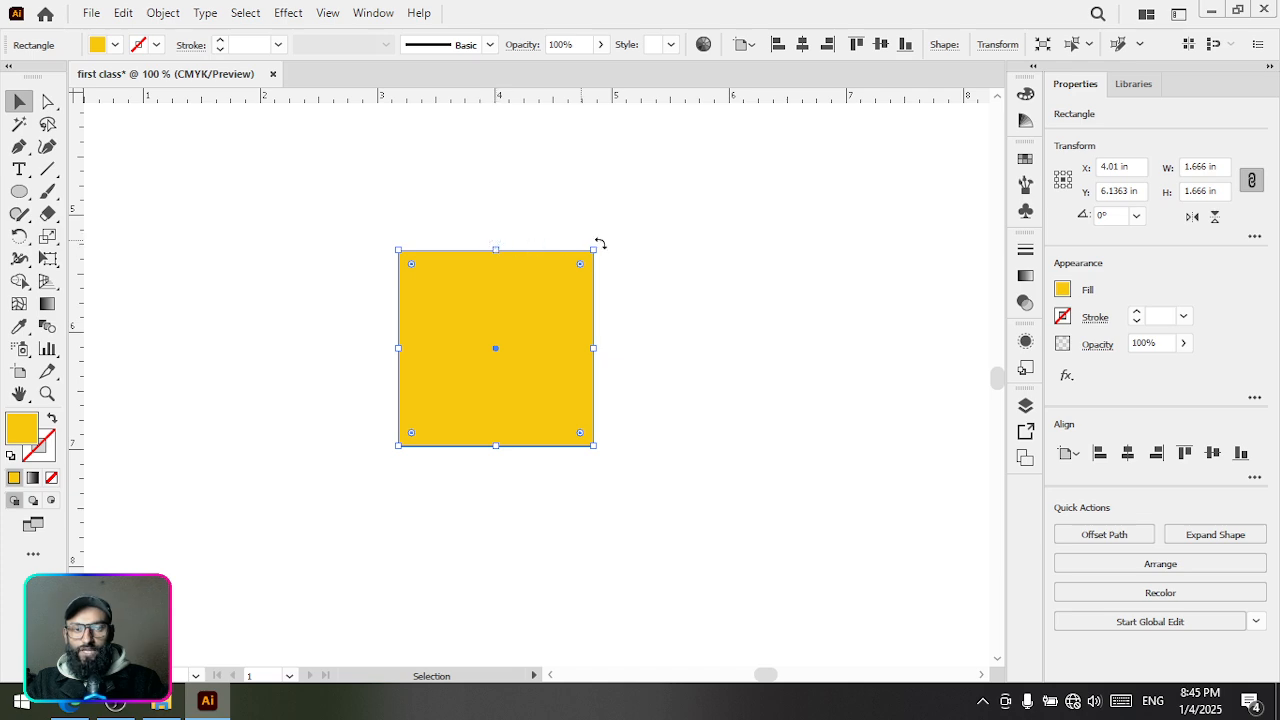
{"action": "mouse_move", "coordinate": [600, 243]}
{"action": "left_mouse_down"}
{"action": "mouse_move", "coordinate": [634, 277]}
{"action": "mouse_move", "coordinate": [634, 374]}
{"action": "mouse_move", "coordinate": [569, 457]}
{"action": "mouse_move", "coordinate": [487, 480]}
{"action": "mouse_move", "coordinate": [406, 443]}
{"action": "mouse_move", "coordinate": [514, 486]}
{"action": "mouse_move", "coordinate": [714, 291]}
{"action": "mouse_move", "coordinate": [545, 196]}
{"action": "mouse_move", "coordinate": [474, 207]}
{"action": "mouse_move", "coordinate": [491, 200]}
{"action": "mouse_move", "coordinate": [529, 197]}
{"action": "mouse_move", "coordinate": [651, 290]}
{"action": "mouse_move", "coordinate": [669, 357]}
{"action": "mouse_move", "coordinate": [654, 423]}
{"action": "mouse_move", "coordinate": [596, 477]}
{"action": "mouse_move", "coordinate": [457, 489]}
{"action": "mouse_move", "coordinate": [391, 396]}
{"action": "mouse_move", "coordinate": [392, 335]}
{"action": "mouse_move", "coordinate": [440, 265]}
{"action": "mouse_move", "coordinate": [598, 268]}
{"action": "left_mouse_up"}
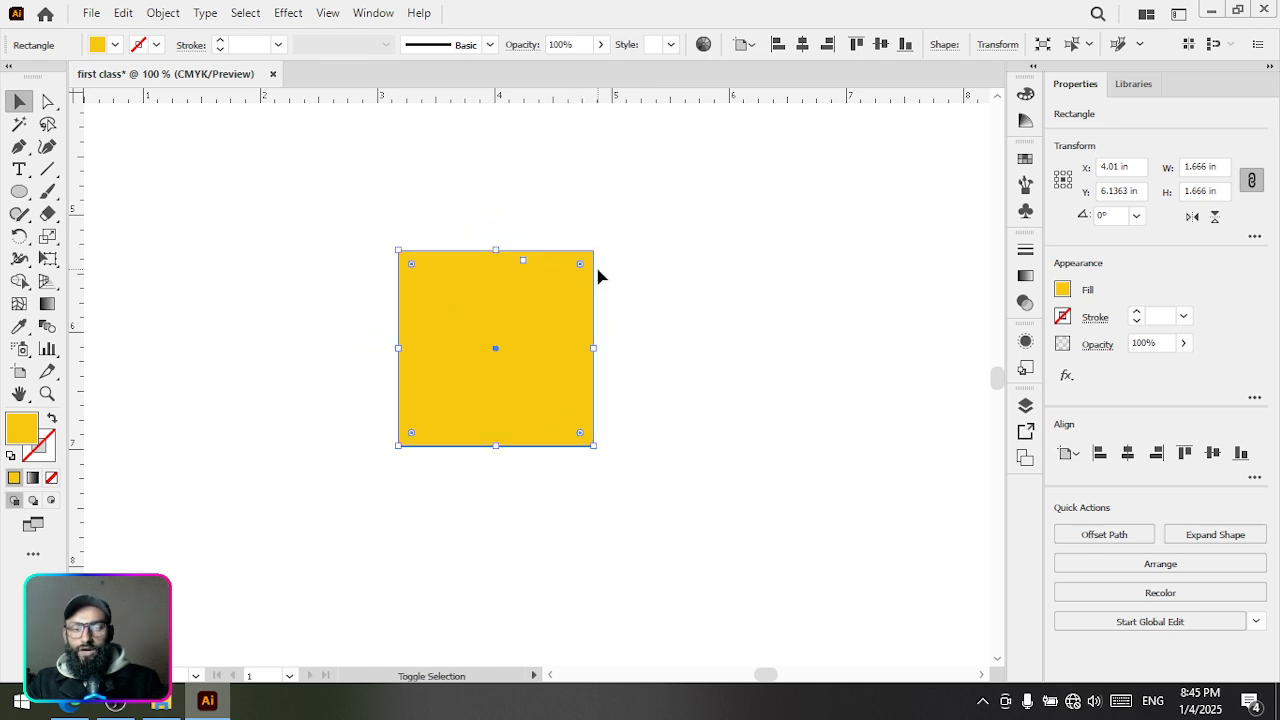
Move the gold circle to about X 2.89 in, Y 3.00 in on the artboard
{"action": "key", "text": "space"}
{"action": "left_click_drag", "start_coordinate": [666, 197], "coordinate": [728, 498]}
{"action": "scroll", "coordinate": [588, 407], "scroll_direction": "down", "scroll_amount": 1}
{"action": "key", "text": "space"}
{"action": "left_click_drag", "start_coordinate": [574, 380], "coordinate": [703, 477]}
{"action": "left_click", "coordinate": [709, 349]}
{"action": "left_click_drag", "start_coordinate": [709, 349], "coordinate": [499, 366]}
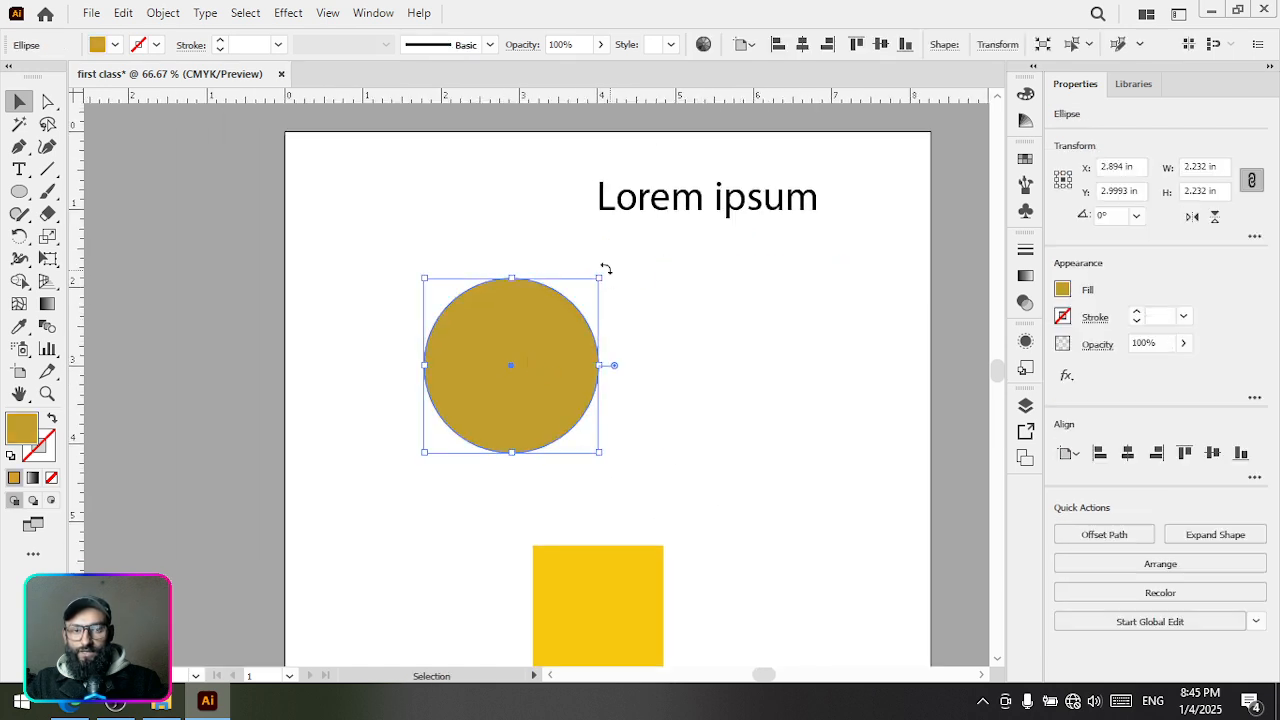
Try rotating the gold circle and the Lorem ipsum text freely from their upper-right corners
{"action": "mouse_move", "coordinate": [605, 268]}
{"action": "left_mouse_down"}
{"action": "mouse_move", "coordinate": [674, 351]}
{"action": "mouse_move", "coordinate": [631, 429]}
{"action": "mouse_move", "coordinate": [506, 439]}
{"action": "mouse_move", "coordinate": [429, 337]}
{"action": "mouse_move", "coordinate": [585, 280]}
{"action": "left_mouse_up"}
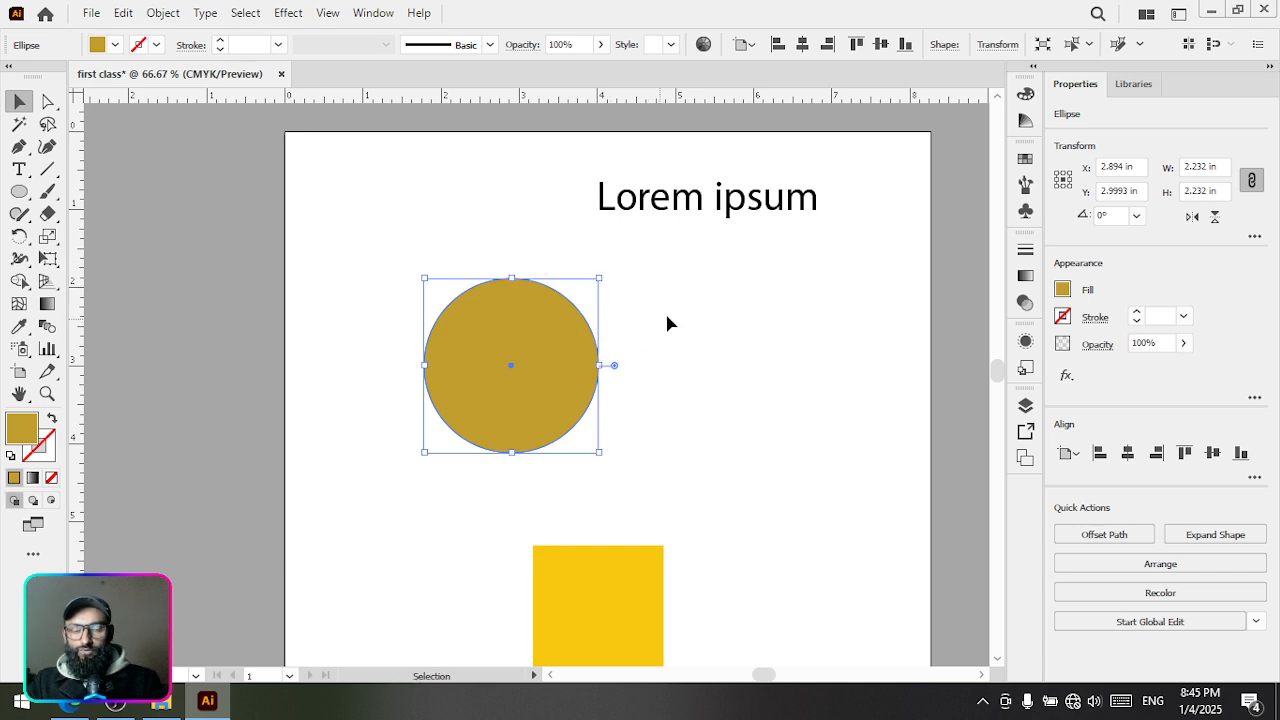
{"action": "left_click_drag", "start_coordinate": [733, 250], "coordinate": [622, 270]}
{"action": "left_click", "coordinate": [583, 214]}
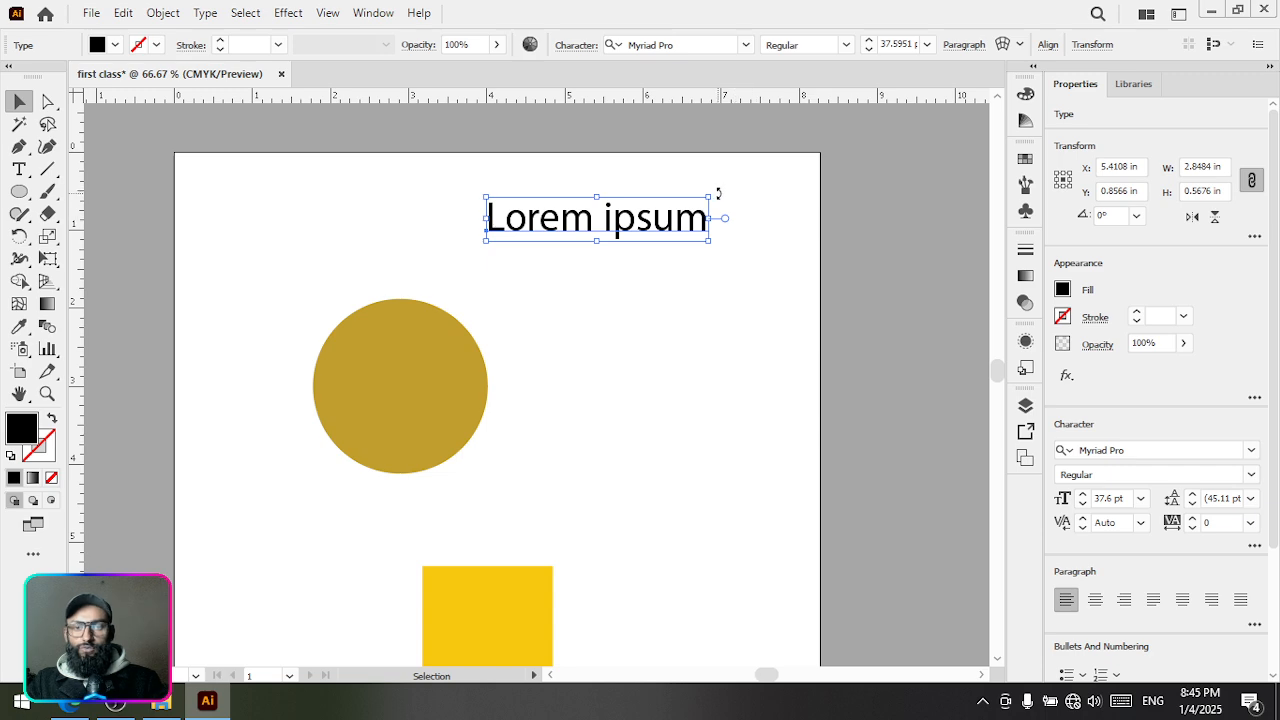
{"action": "mouse_move", "coordinate": [717, 192]}
{"action": "left_mouse_down"}
{"action": "mouse_move", "coordinate": [738, 226]}
{"action": "mouse_move", "coordinate": [689, 309]}
{"action": "mouse_move", "coordinate": [603, 329]}
{"action": "mouse_move", "coordinate": [529, 294]}
{"action": "mouse_move", "coordinate": [503, 229]}
{"action": "mouse_move", "coordinate": [497, 251]}
{"action": "mouse_move", "coordinate": [694, 297]}
{"action": "mouse_move", "coordinate": [706, 263]}
{"action": "mouse_move", "coordinate": [697, 301]}
{"action": "mouse_move", "coordinate": [654, 357]}
{"action": "mouse_move", "coordinate": [557, 337]}
{"action": "mouse_move", "coordinate": [468, 279]}
{"action": "mouse_move", "coordinate": [457, 209]}
{"action": "mouse_move", "coordinate": [636, 166]}
{"action": "mouse_move", "coordinate": [675, 175]}
{"action": "mouse_move", "coordinate": [714, 214]}
{"action": "left_mouse_up"}
Select the yellow square and try its upper-left live corner control, then deselect the square
{"action": "left_click", "coordinate": [620, 386]}
{"action": "key", "text": "space"}
{"action": "left_click_drag", "start_coordinate": [526, 460], "coordinate": [587, 252]}
{"action": "scroll", "coordinate": [543, 405], "scroll_direction": "up", "scroll_amount": 2}
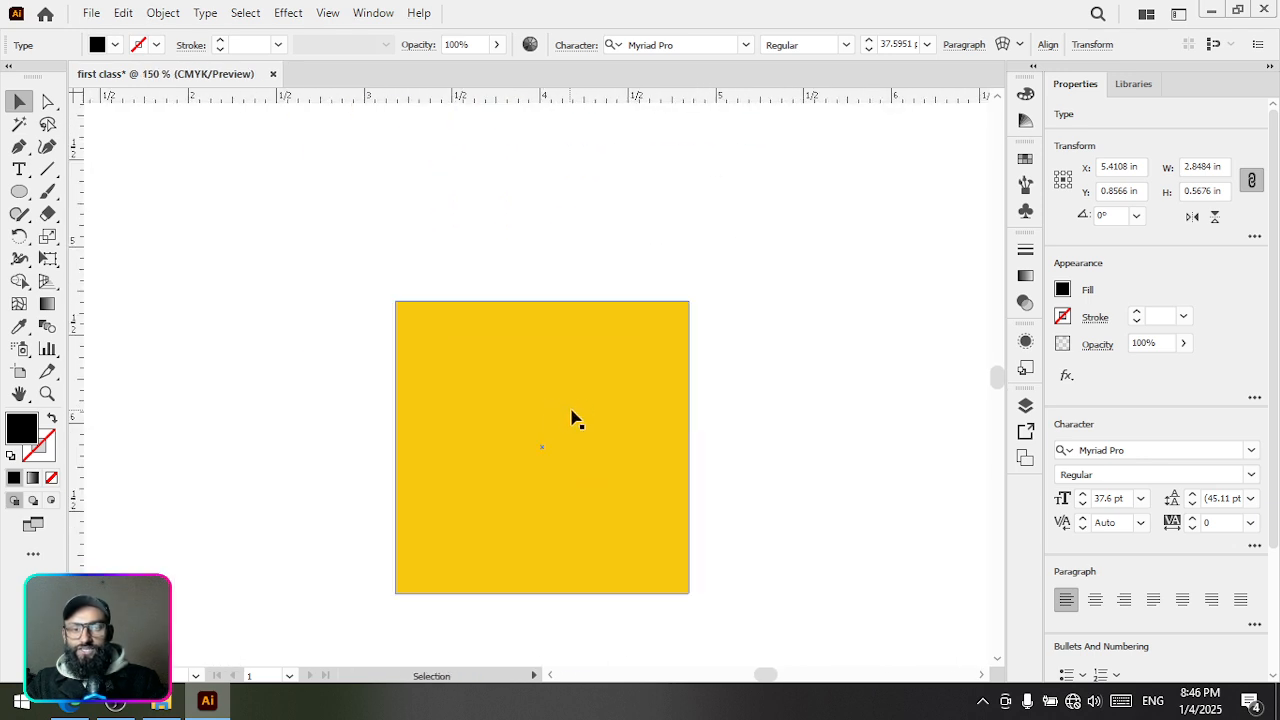
{"action": "key", "text": "space"}
{"action": "left_click_drag", "start_coordinate": [580, 408], "coordinate": [590, 375]}
{"action": "left_click", "coordinate": [594, 183]}
{"action": "left_click", "coordinate": [557, 326]}
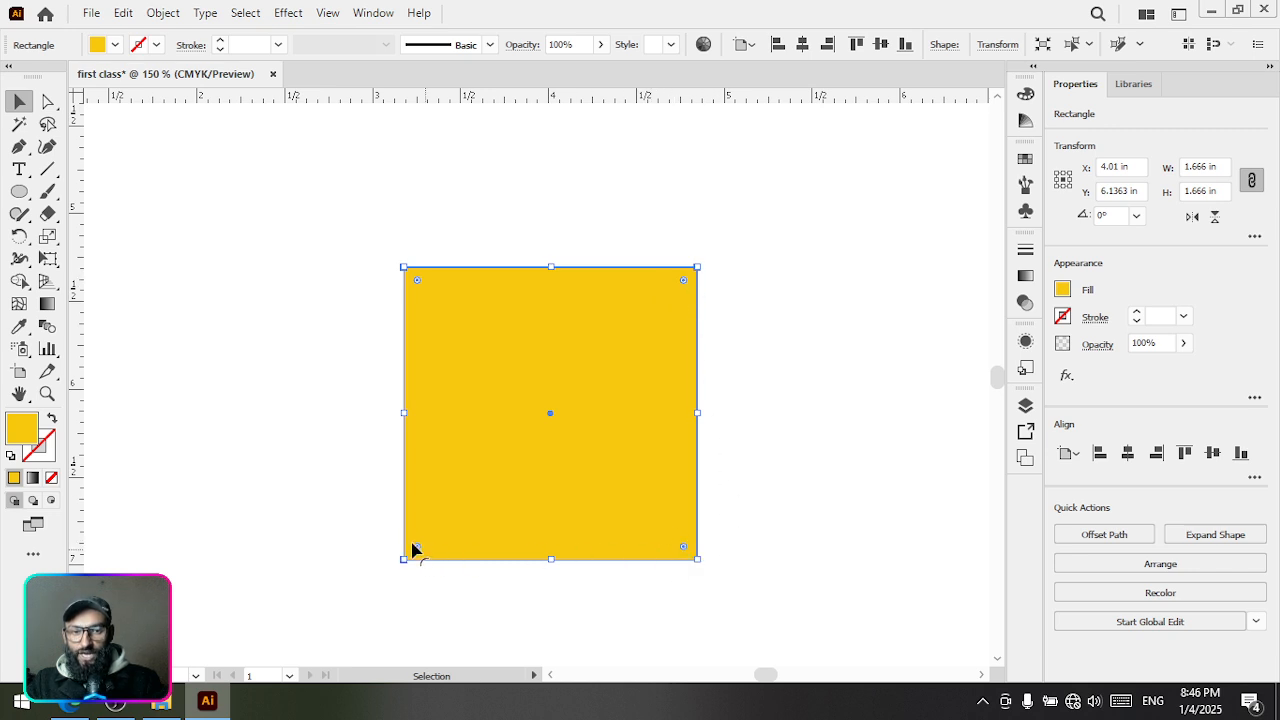
{"action": "left_click_drag", "start_coordinate": [417, 285], "coordinate": [368, 239]}
{"action": "left_click", "coordinate": [460, 234]}
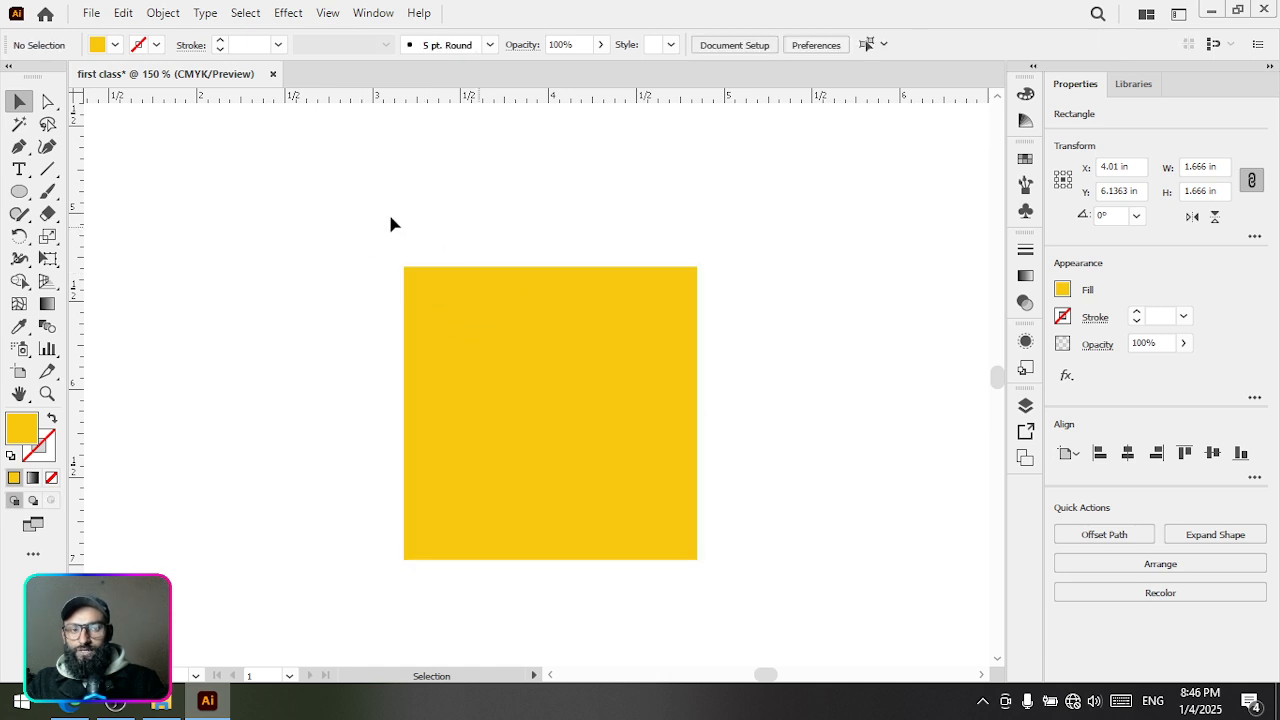
Round only the yellow square's upper-left and lower-right corners with the live corner controls, and deselect it
{"action": "left_click", "coordinate": [418, 286]}
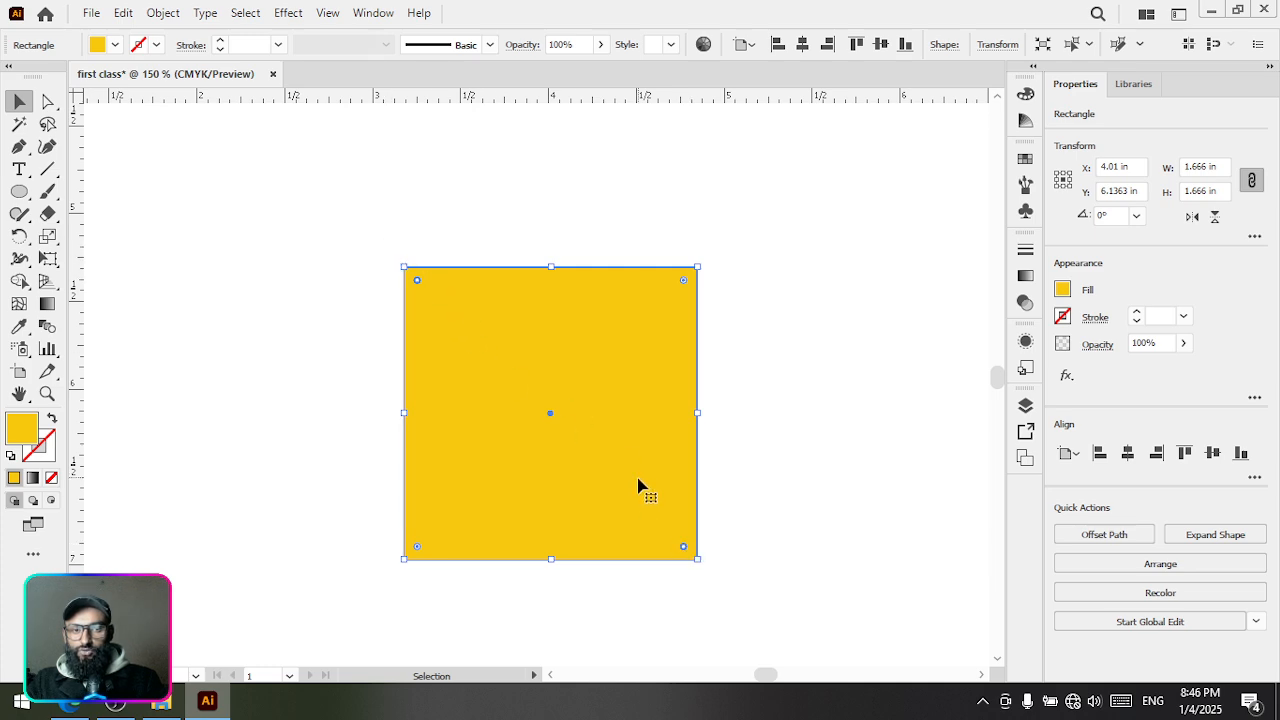
{"action": "left_click_drag", "start_coordinate": [683, 549], "coordinate": [657, 513]}
{"action": "scroll", "coordinate": [631, 466], "scroll_direction": "down", "scroll_amount": 3}
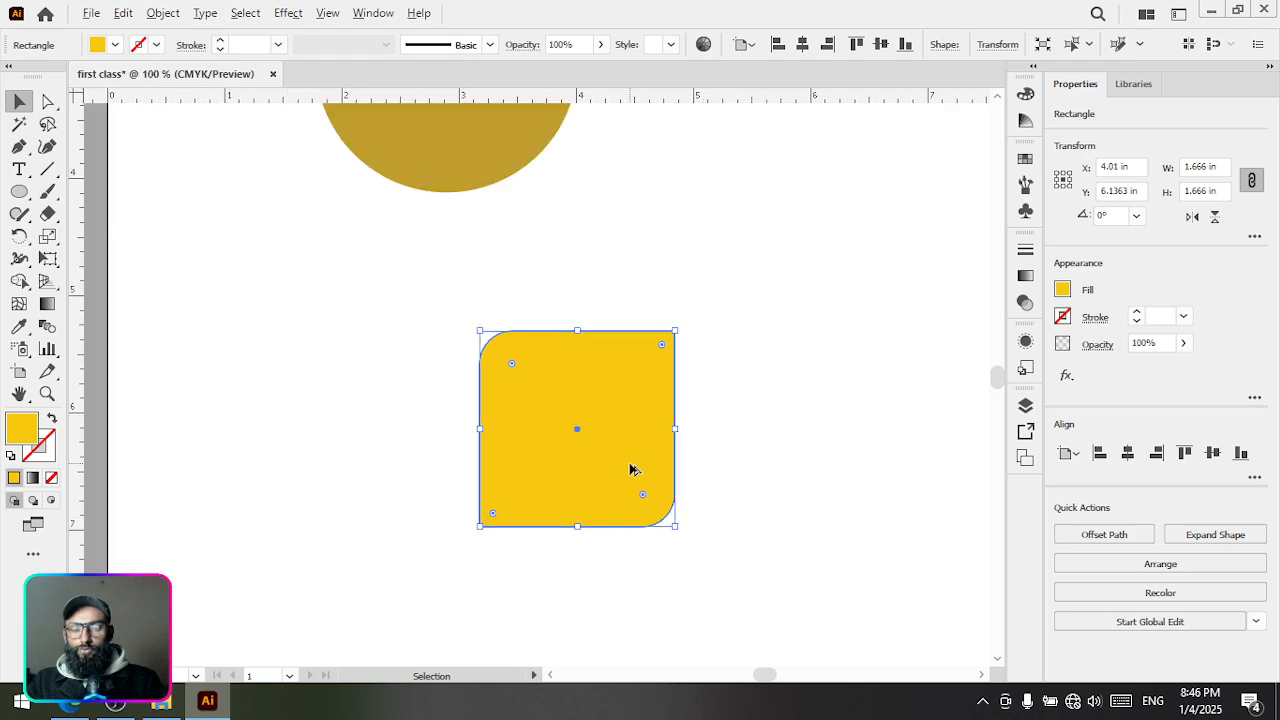
{"action": "left_click_drag", "start_coordinate": [644, 420], "coordinate": [590, 476]}
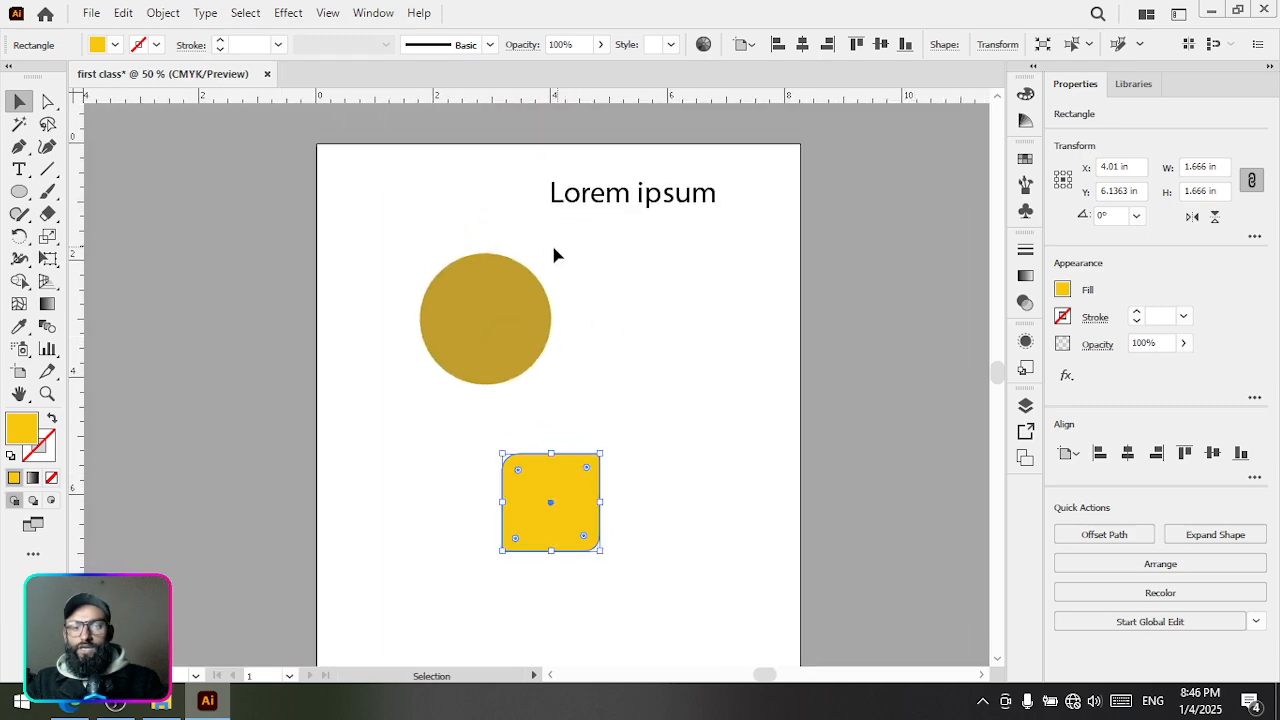
{"action": "left_click", "coordinate": [587, 238]}
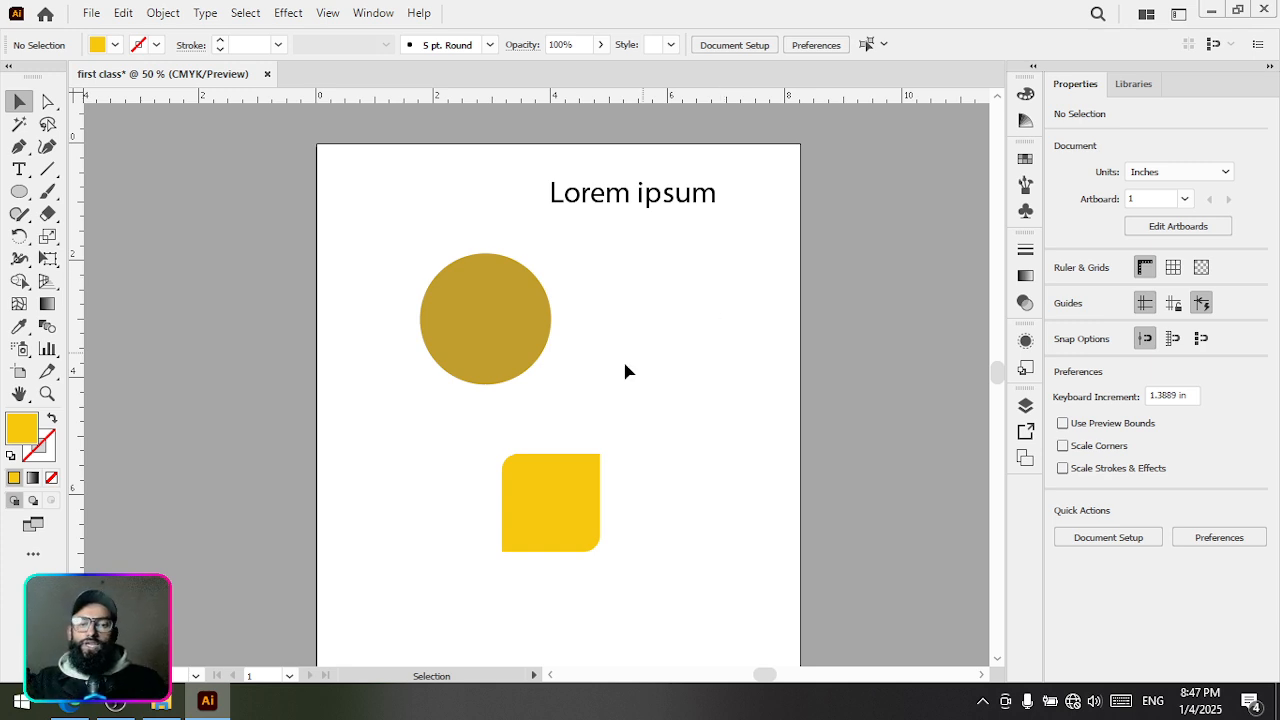
{"action": "key", "text": "space"}
{"action": "left_click_drag", "start_coordinate": [559, 505], "coordinate": [539, 445]}
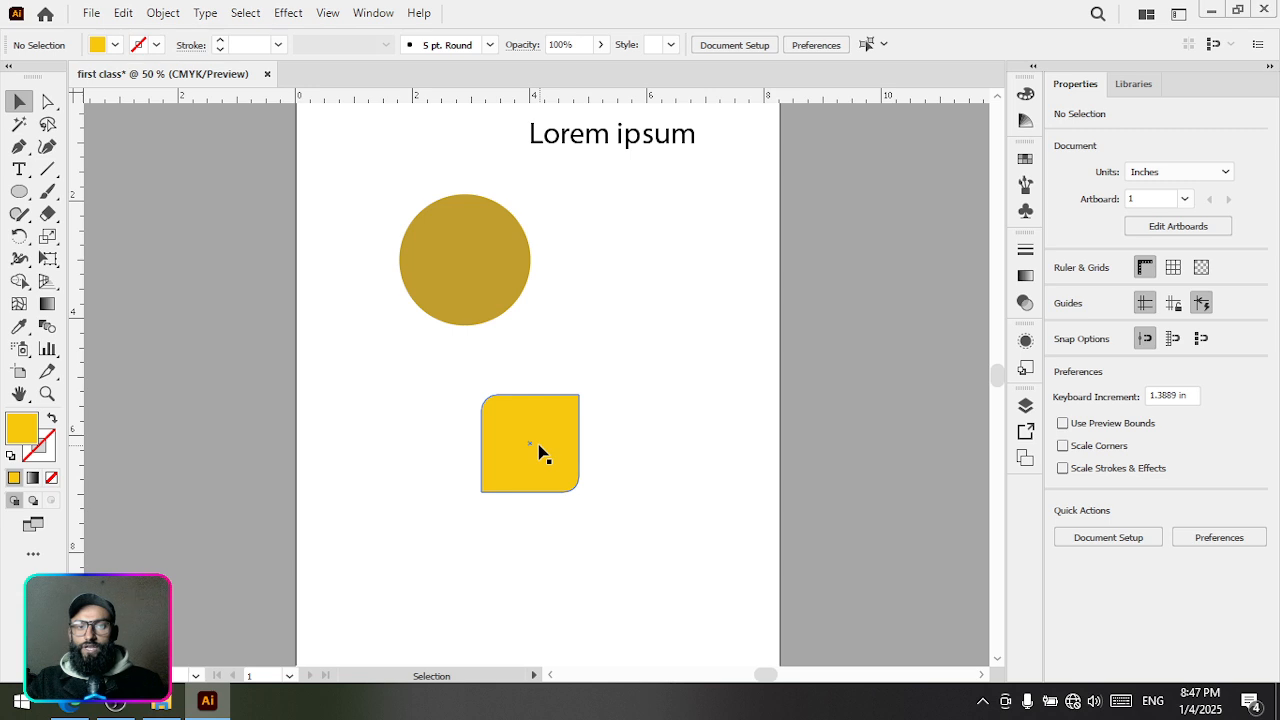